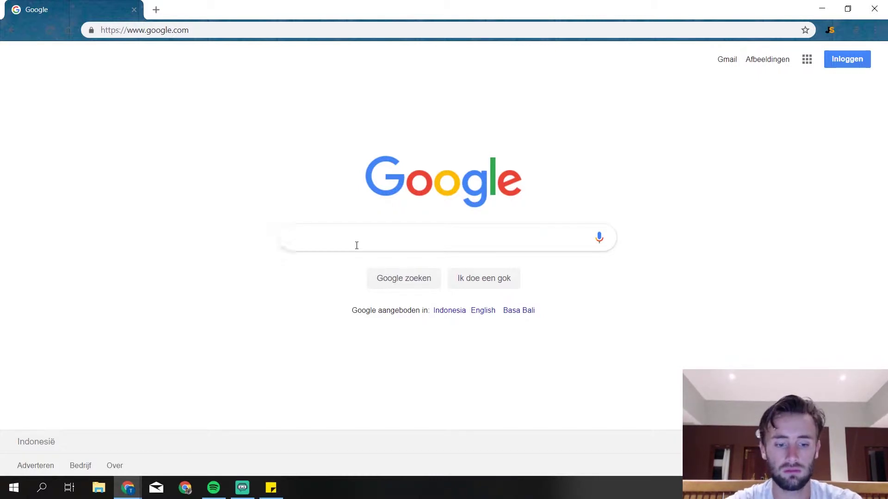
Step: Search Google for 'amazon seller account europe' and open the Amazon Seller Central EUROPE result
text(amazon )
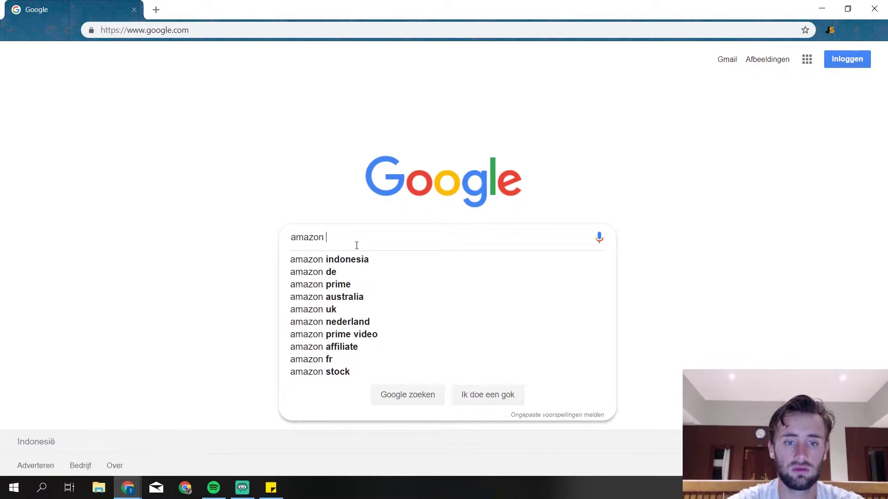
text(seller )
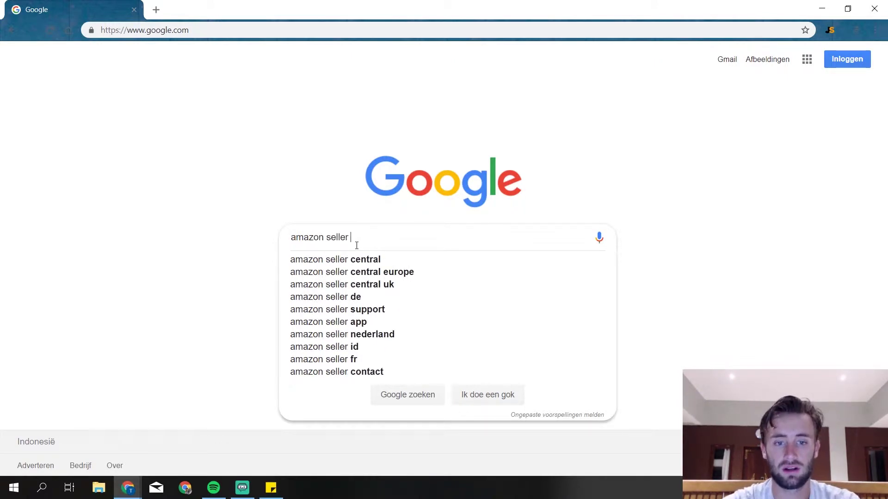
text(account)
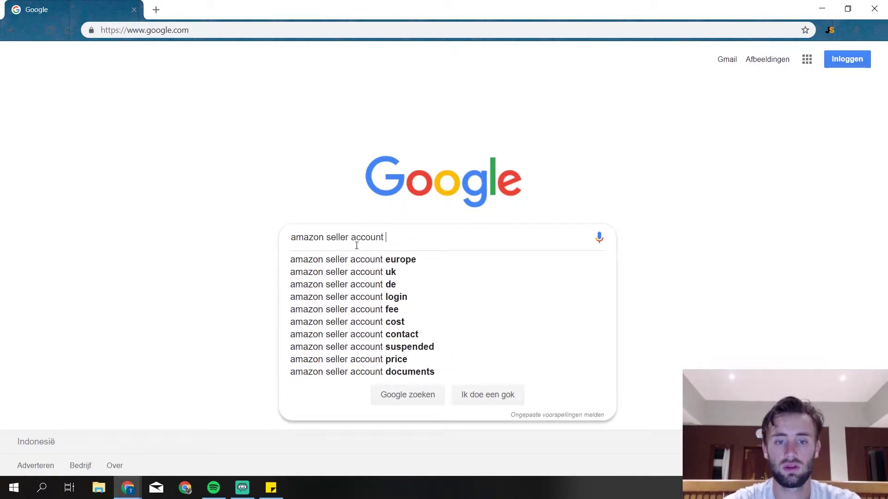
key(Down)
key(Return)
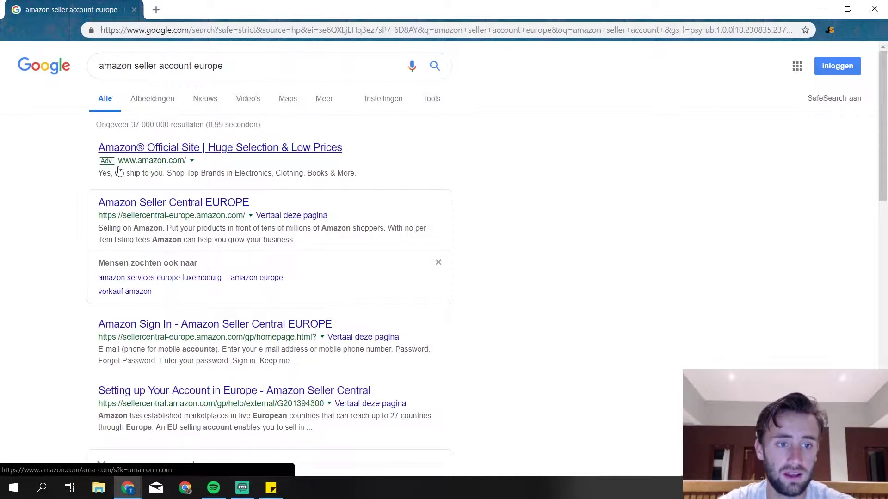
click(154, 204)
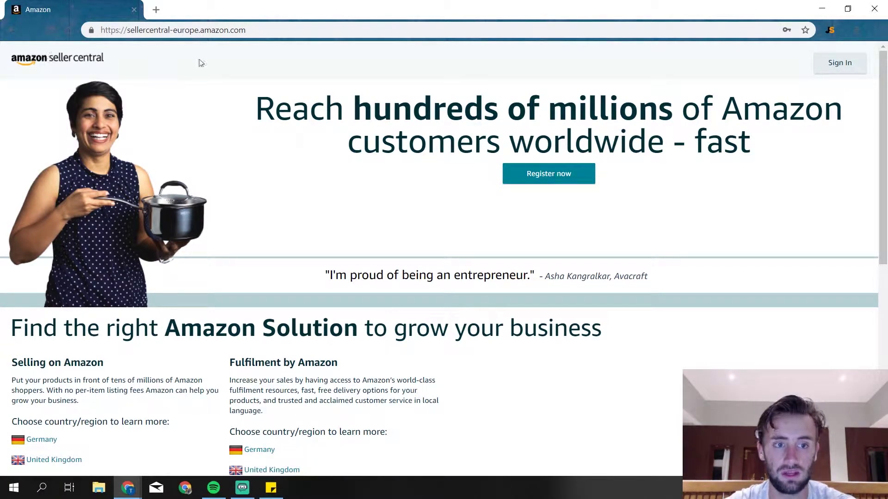
Step: From Register now, read through the 'How to sell online' steps and choose Start selling at £25/month
scroll(292, 262, down, 2)
scroll(292, 261, up, 2)
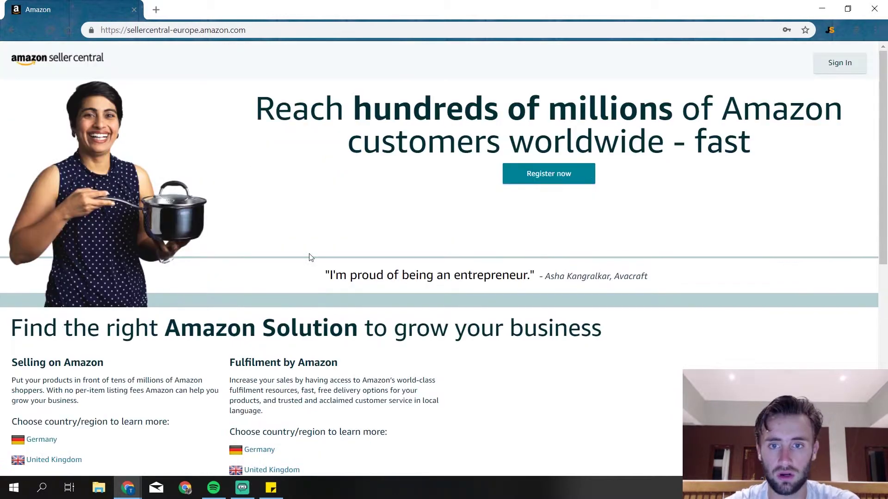
click(539, 180)
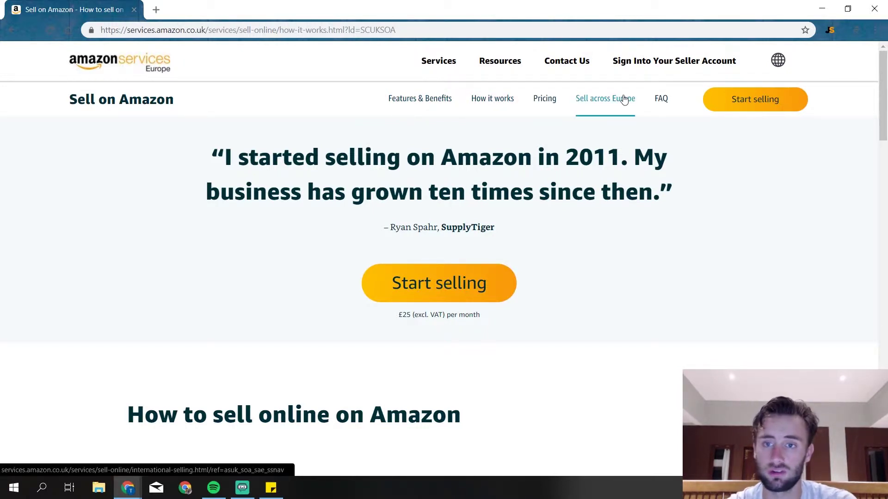
scroll(585, 340, down, 5)
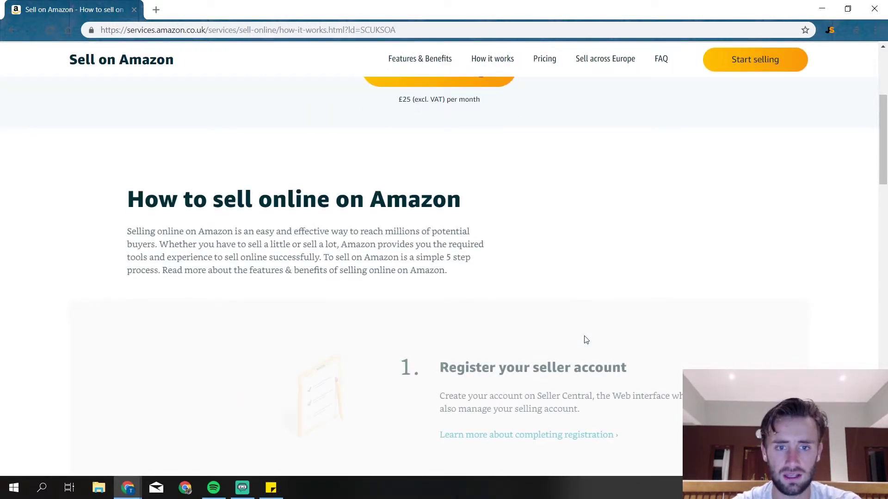
scroll(586, 340, down, 5)
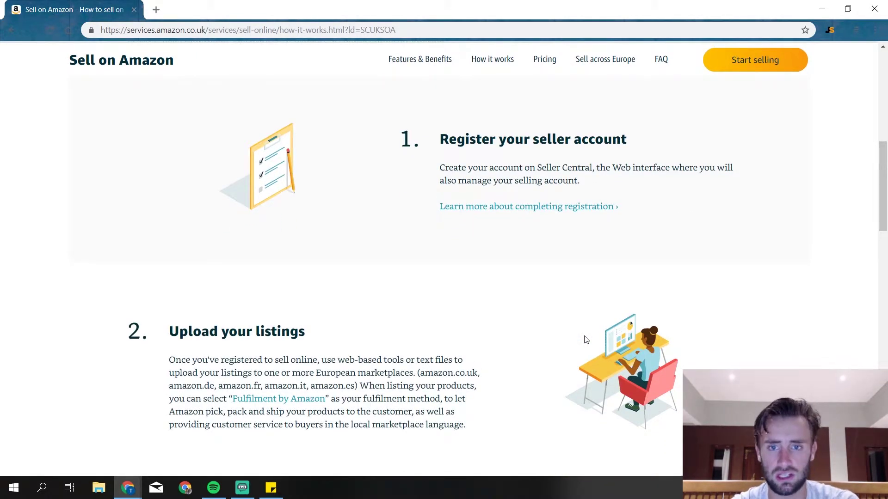
scroll(409, 326, down, 10)
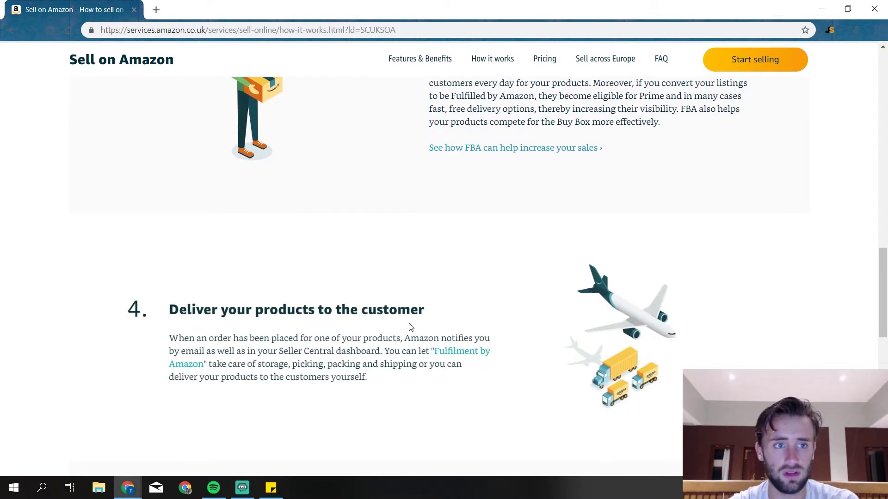
scroll(409, 327, up, 17)
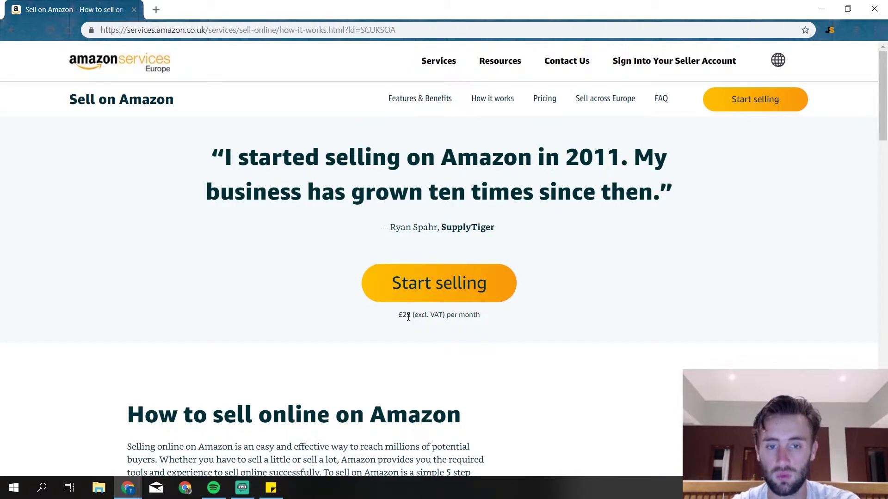
click(417, 288)
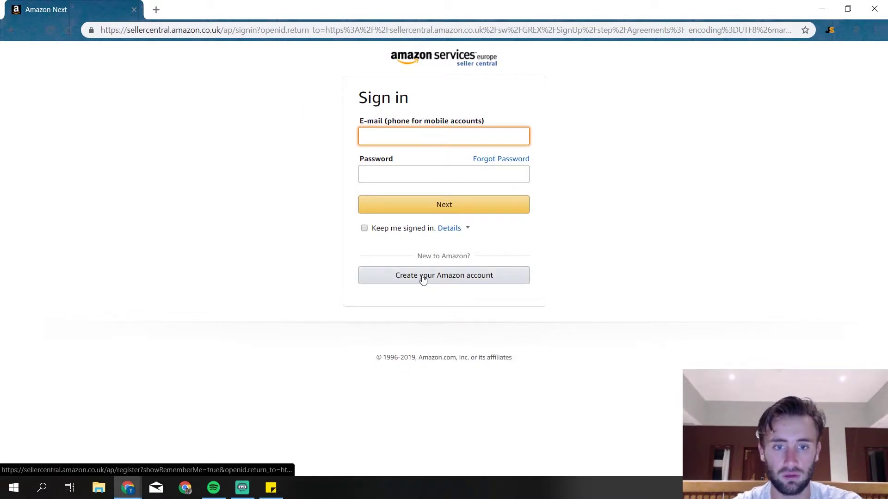
Step: Create a new Amazon account with the user's name, e-mail address and password
click(422, 277)
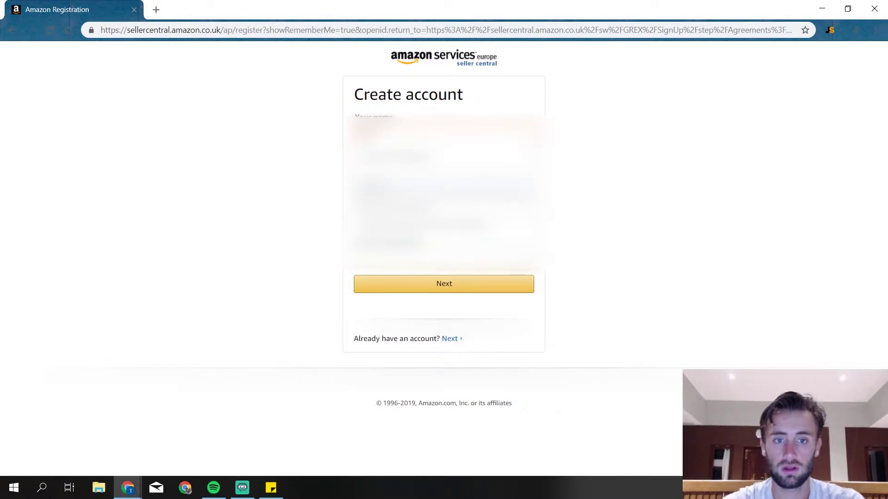
click(365, 166)
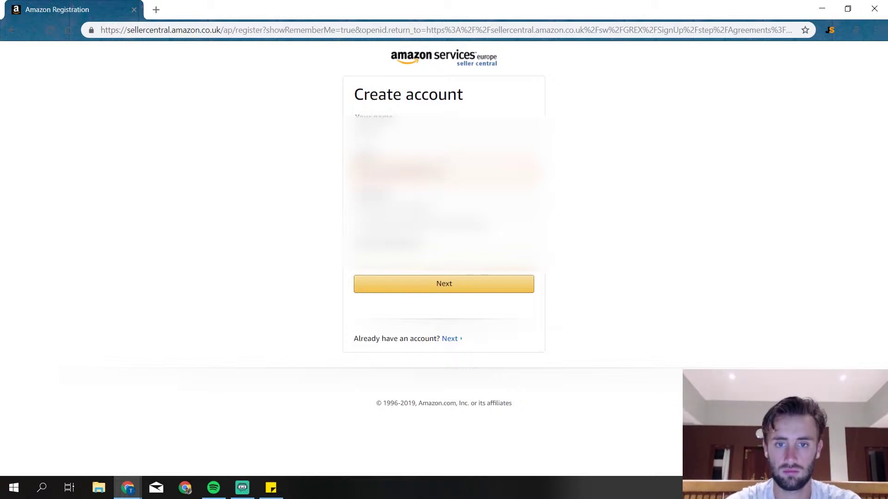
click(443, 206)
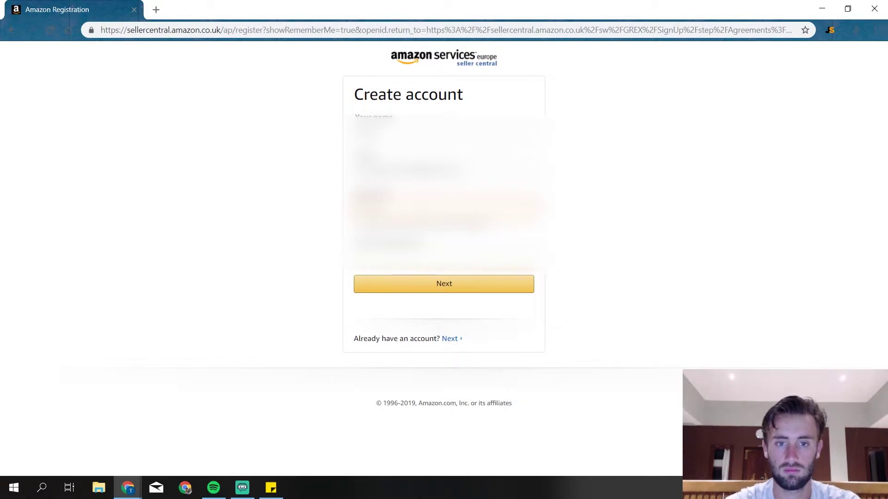
click(443, 255)
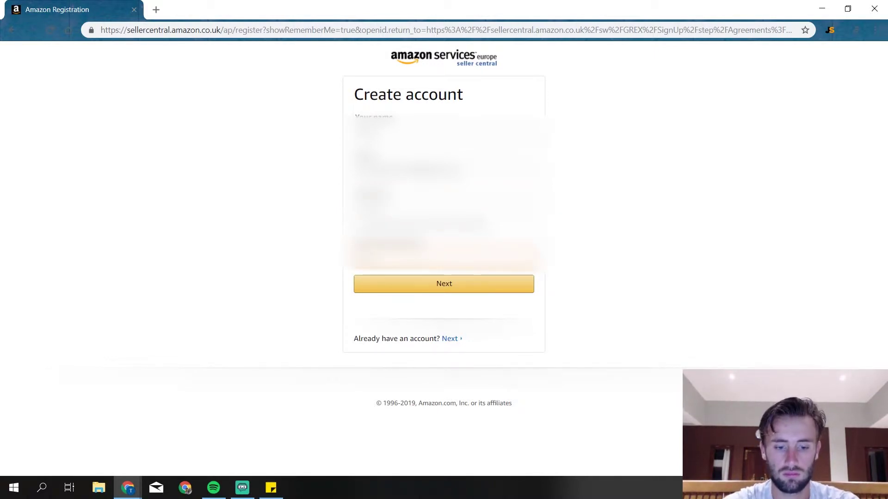
click(427, 286)
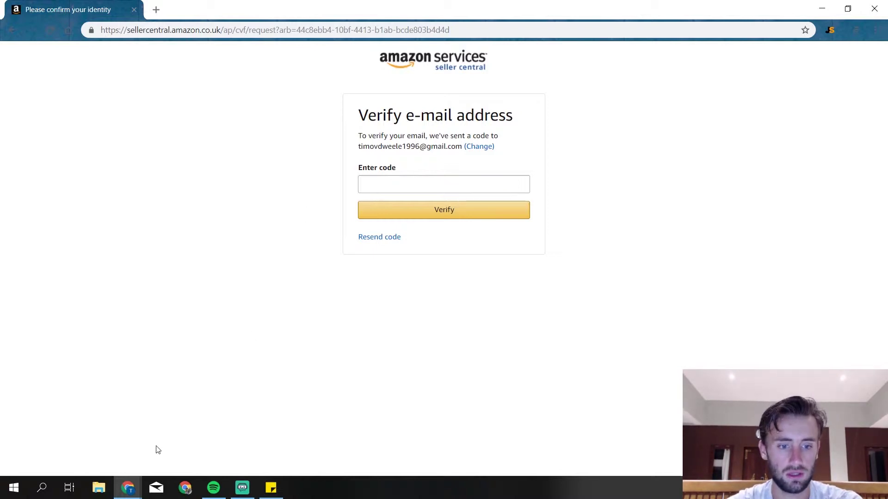
Step: Paste the e-mailed verification code and verify the account
click(517, 183)
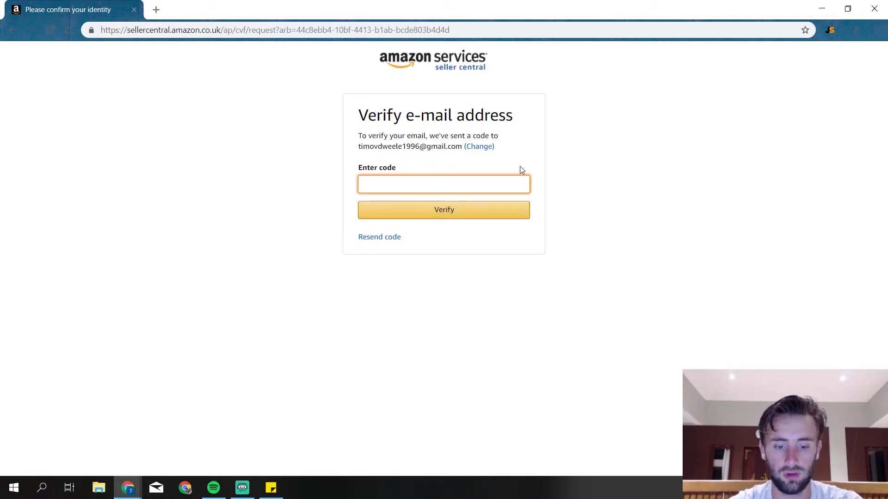
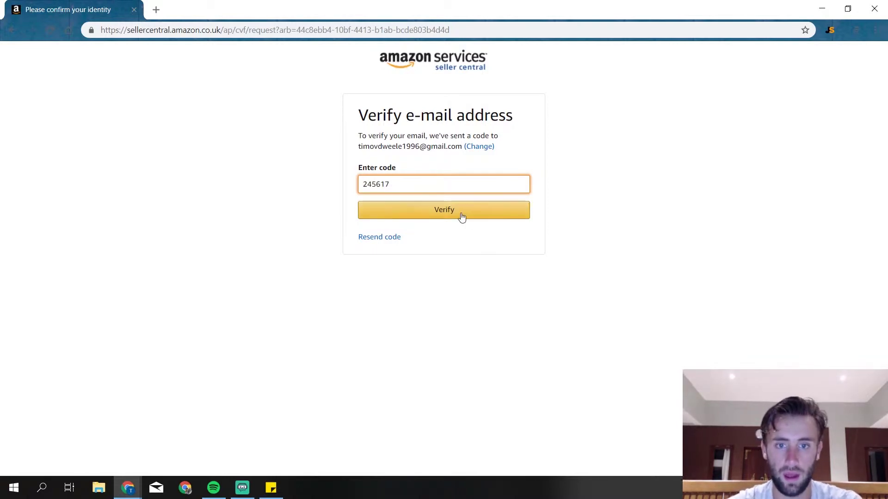
click(461, 216)
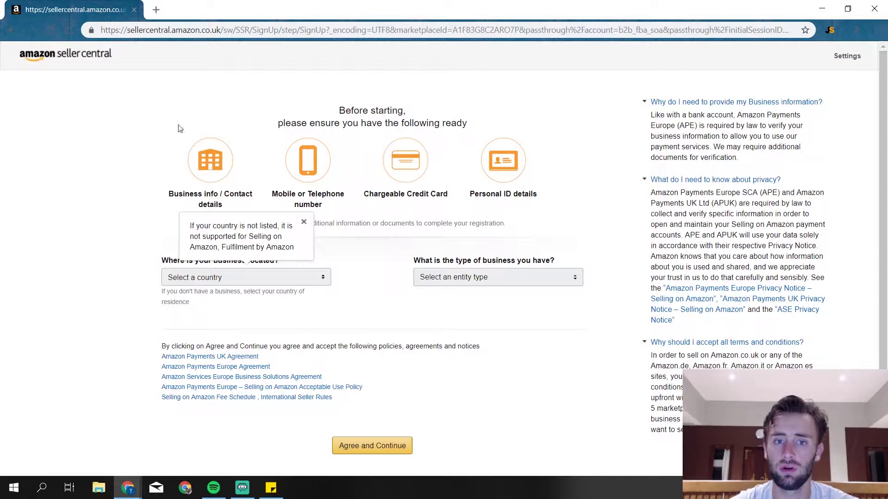
Step: Choose Netherlands as business location and Privately-owned business as entity type
click(288, 117)
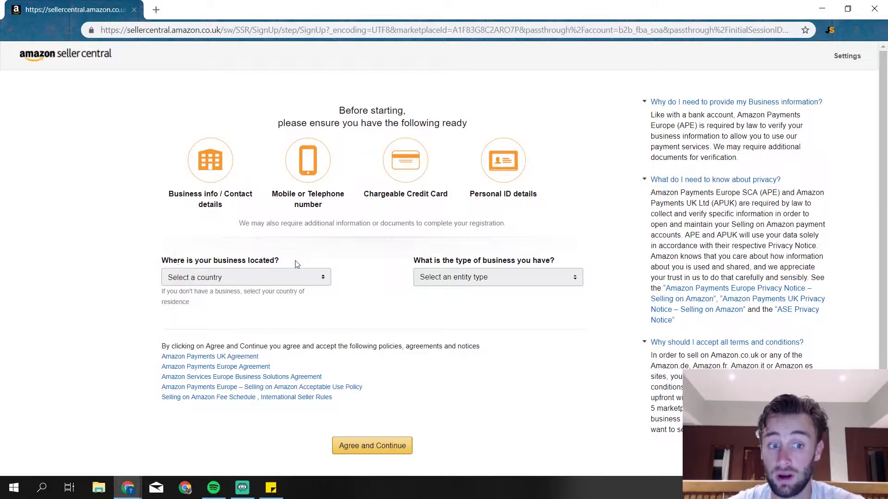
click(312, 277)
scroll(303, 321, down, 6)
scroll(303, 325, down, 3)
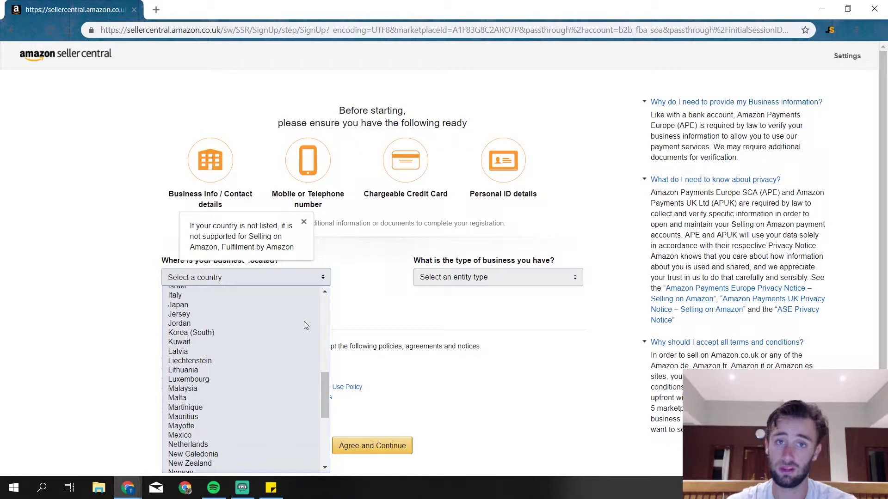
scroll(303, 321, down, 1)
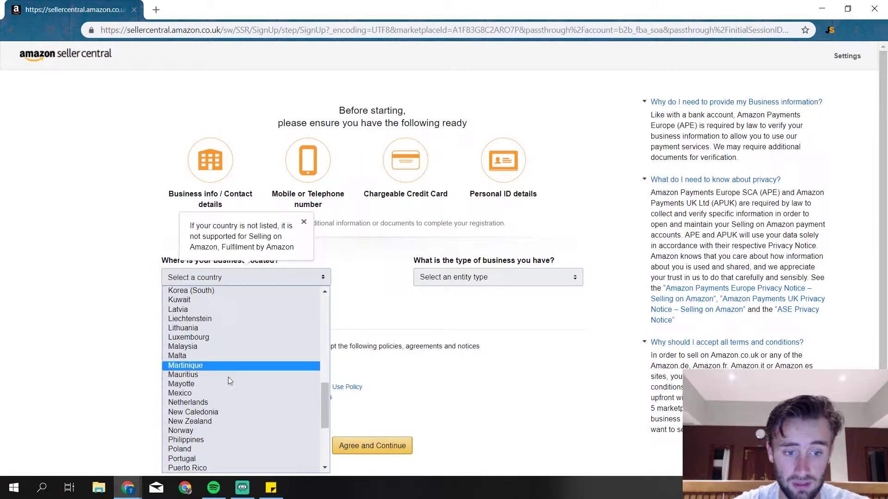
click(205, 407)
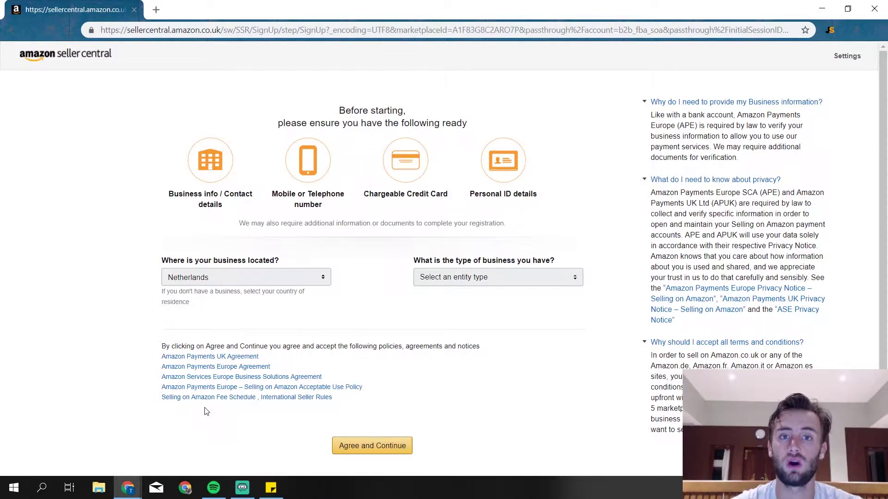
click(435, 277)
click(434, 315)
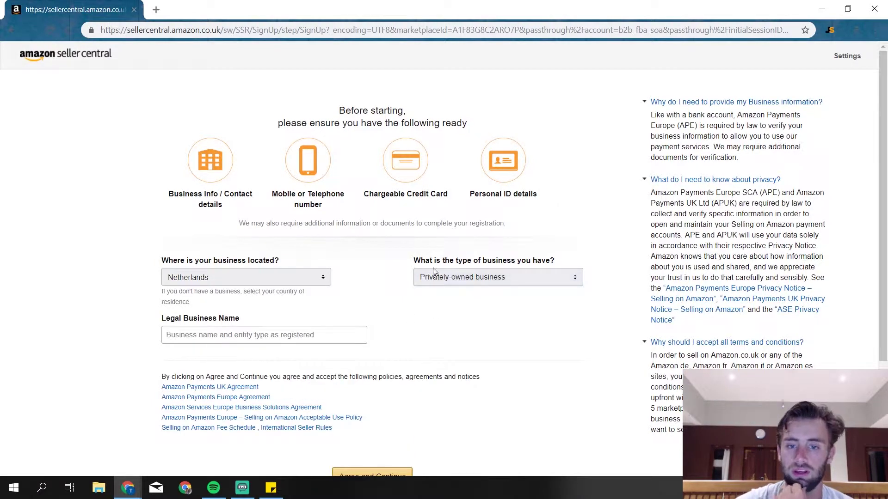
Step: Try Individual as the business type, then settle back on Privately-owned business
click(501, 278)
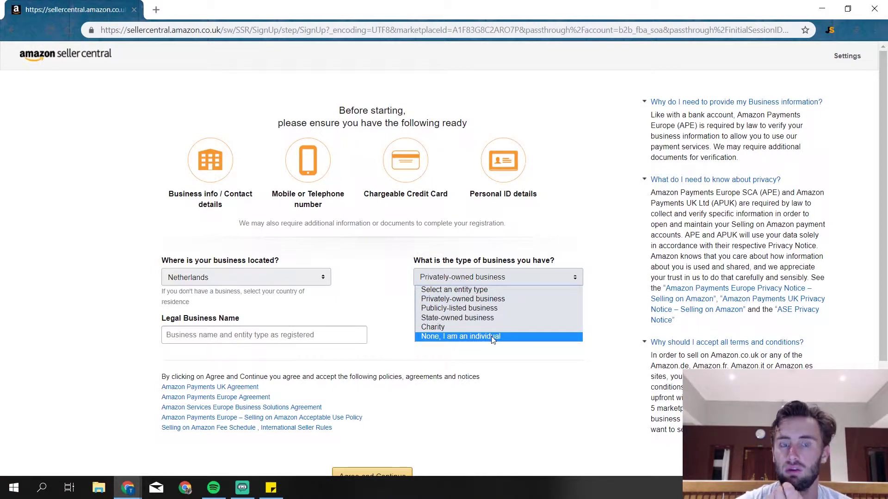
click(439, 298)
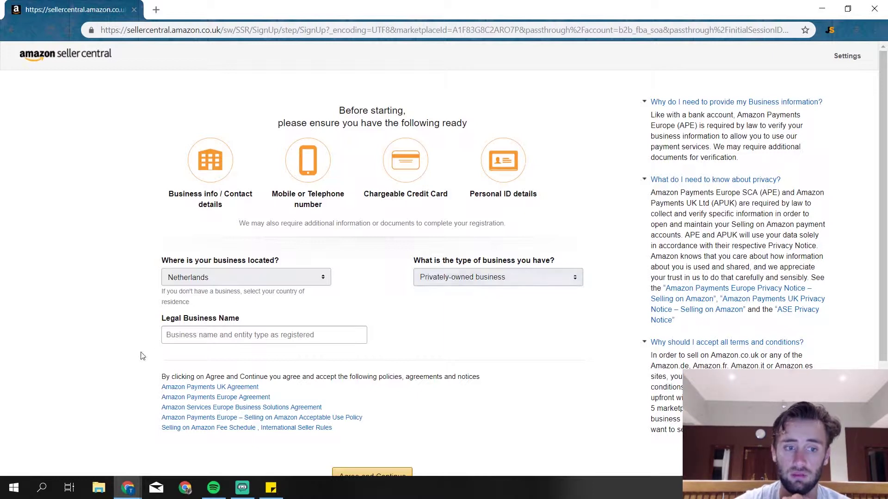
click(420, 277)
click(443, 335)
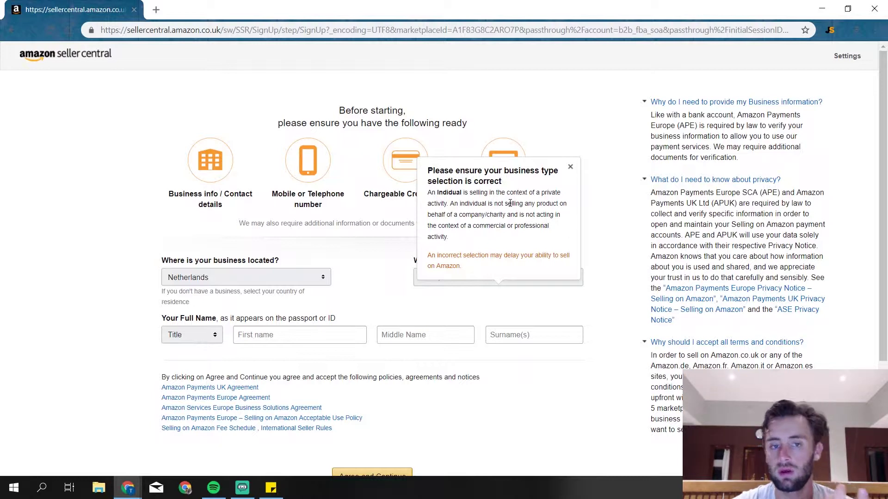
click(571, 169)
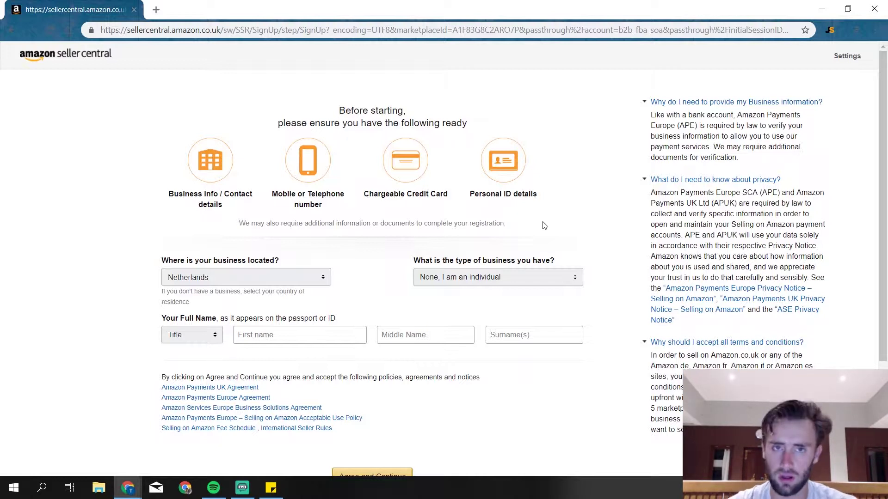
click(523, 287)
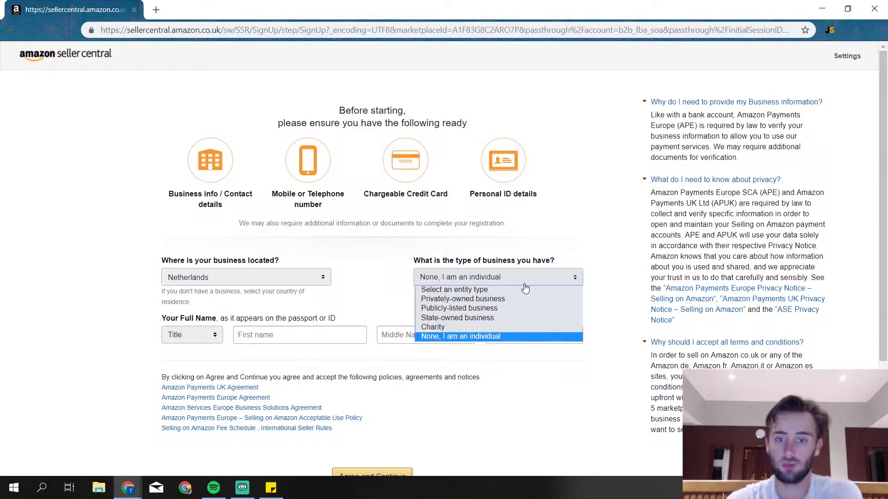
click(496, 299)
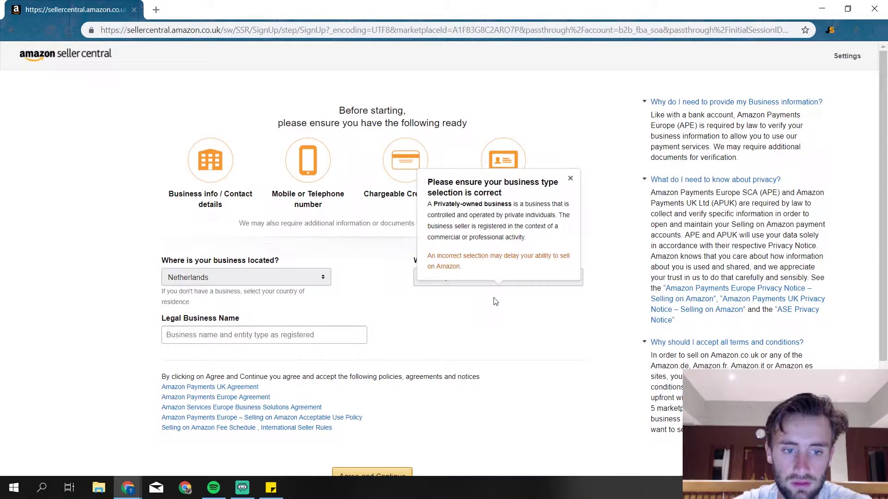
Step: Dismiss the name suggestions, business-type warning and country notice, then Agree and Continue
click(289, 330)
click(345, 313)
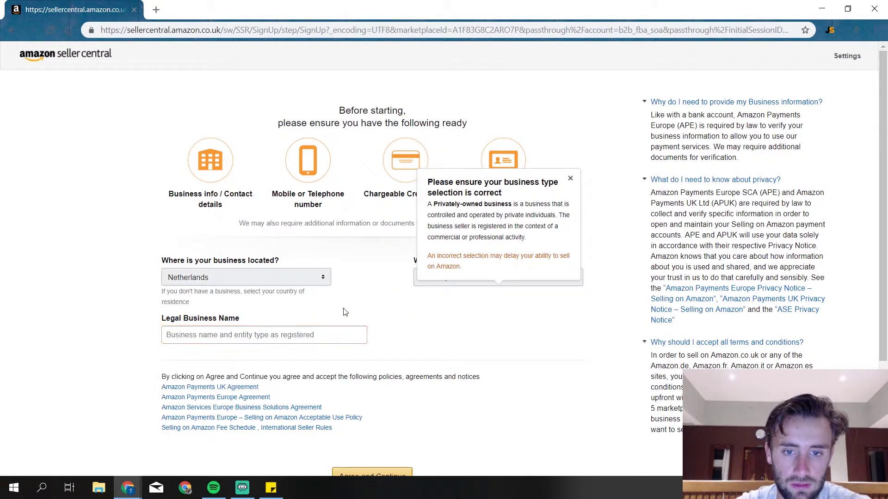
click(570, 179)
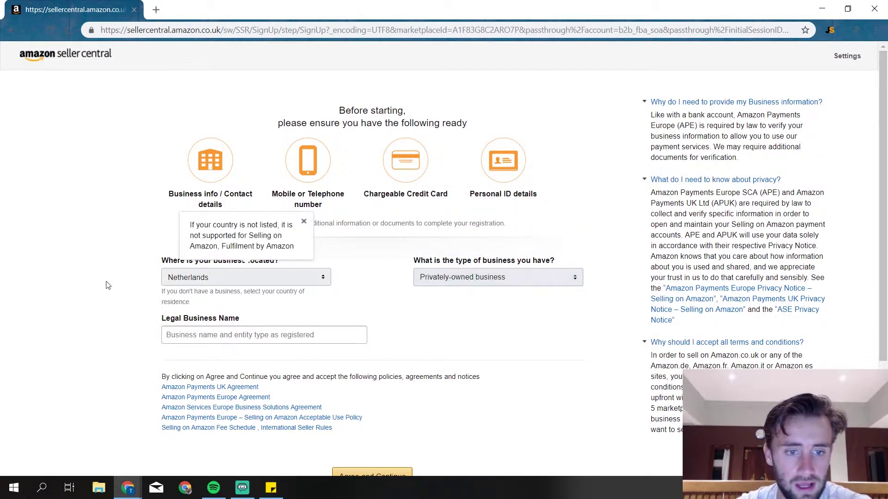
click(201, 333)
scroll(347, 362, down, 3)
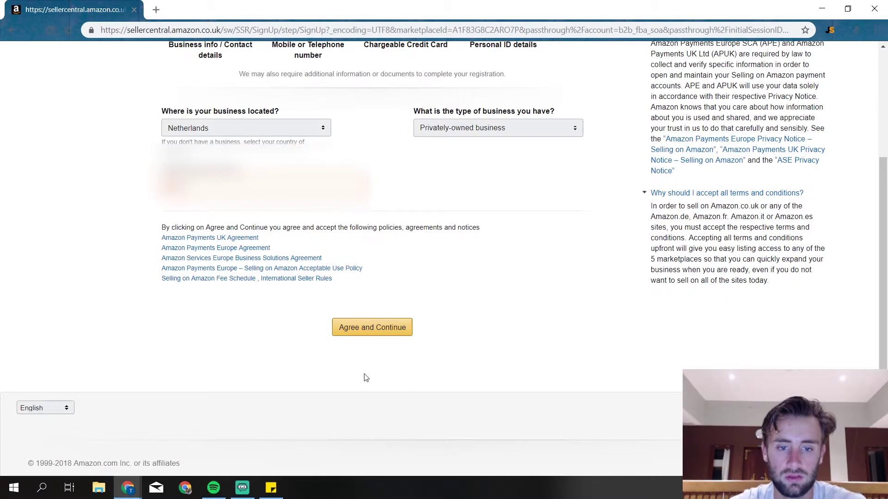
click(350, 328)
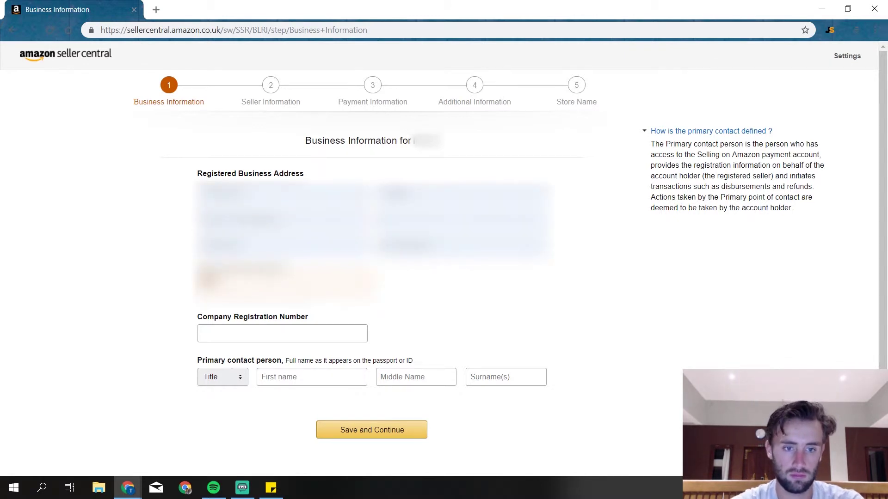
Step: Set the phone country code to Netherlands and enter the company registration number
click(209, 291)
key(n)
click(252, 400)
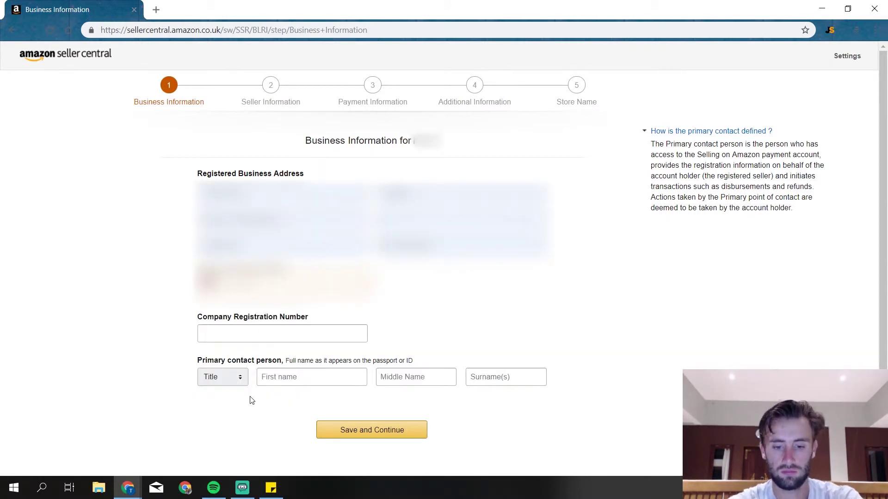
click(241, 336)
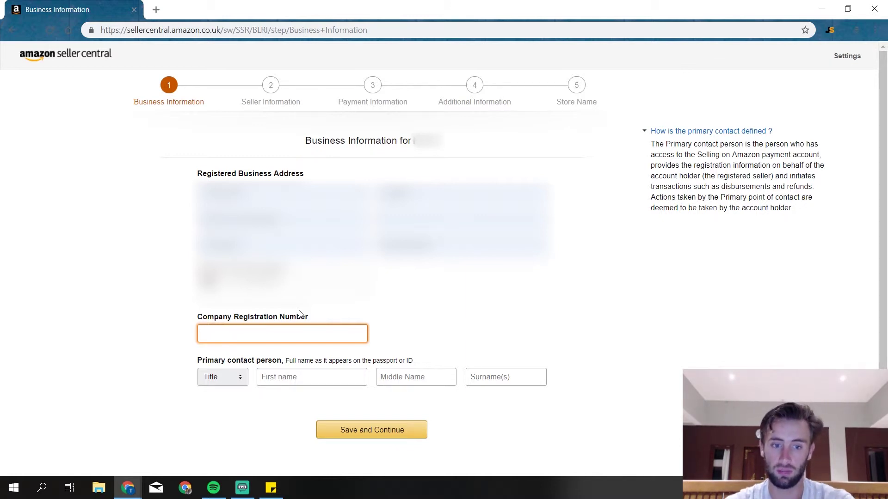
click(316, 340)
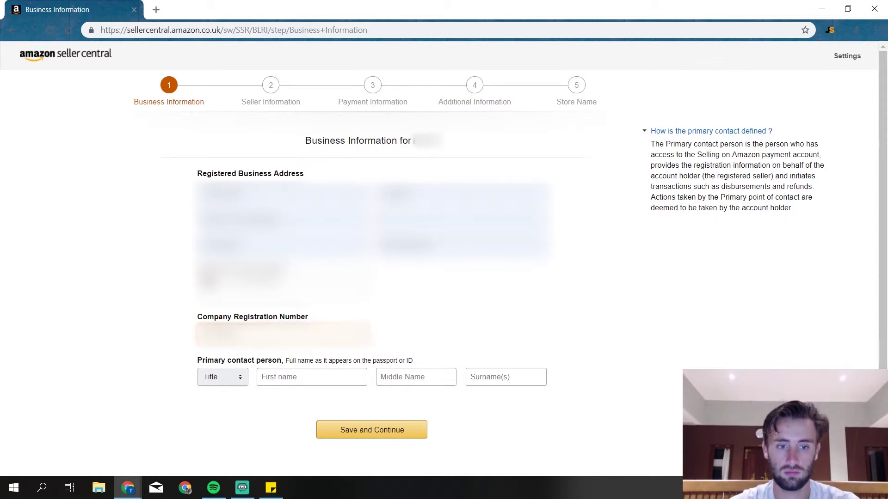
Step: Set the contact title to Mr., enter the contact's first, middle and surname, and save
click(244, 385)
click(213, 417)
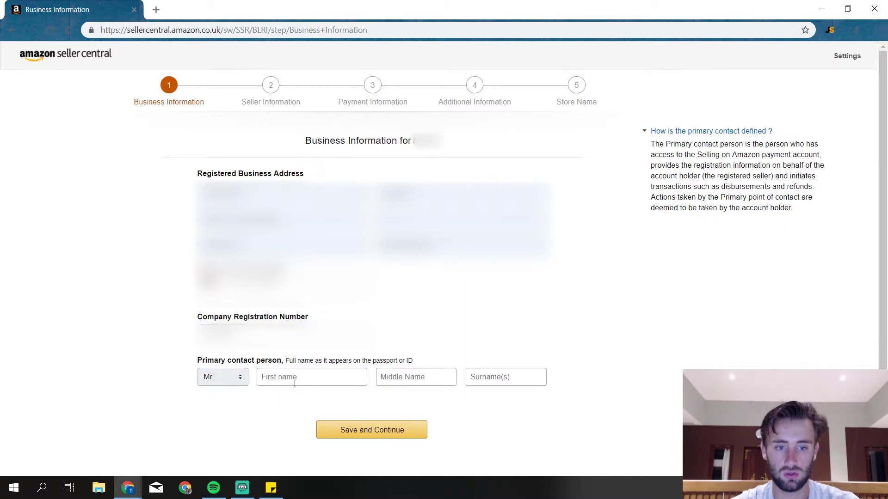
click(297, 377)
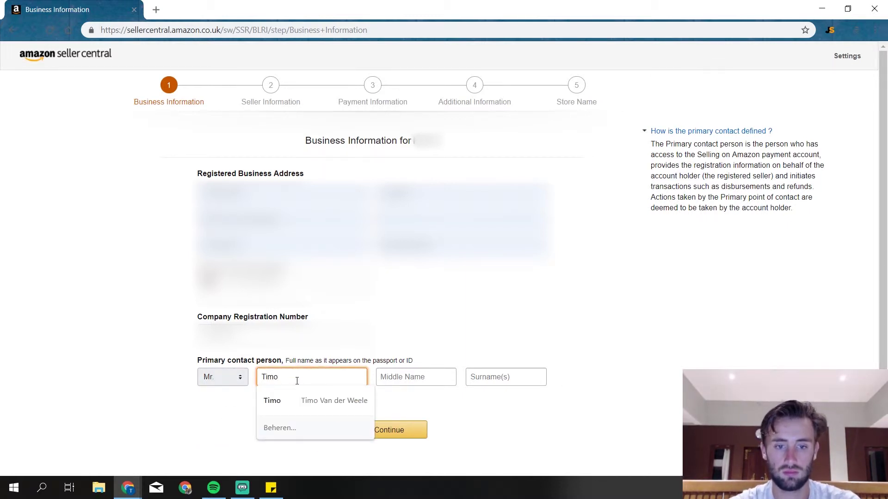
click(485, 377)
click(416, 385)
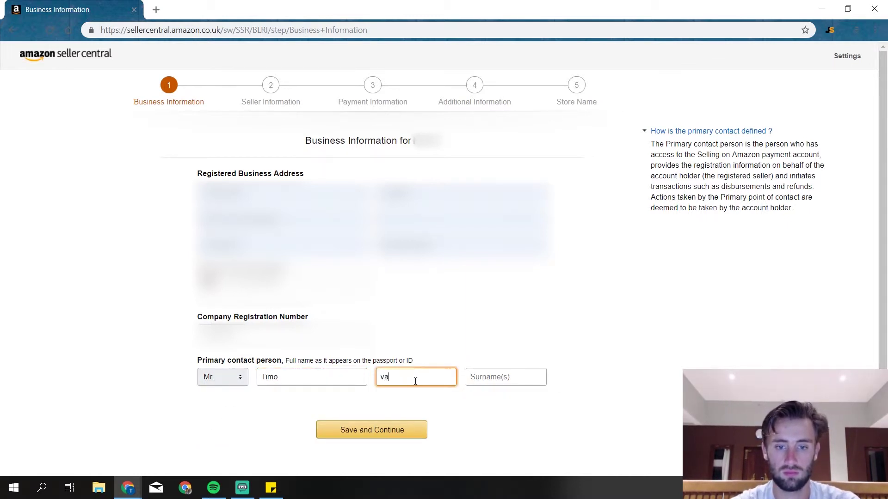
click(476, 381)
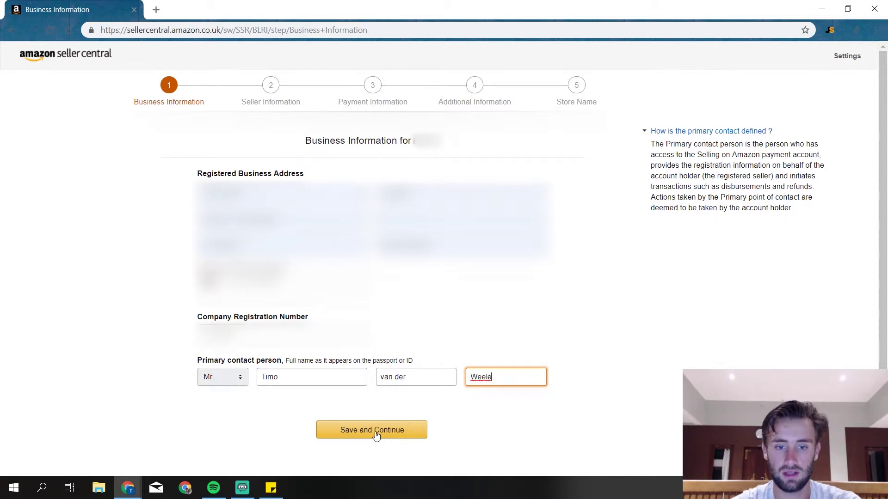
click(375, 433)
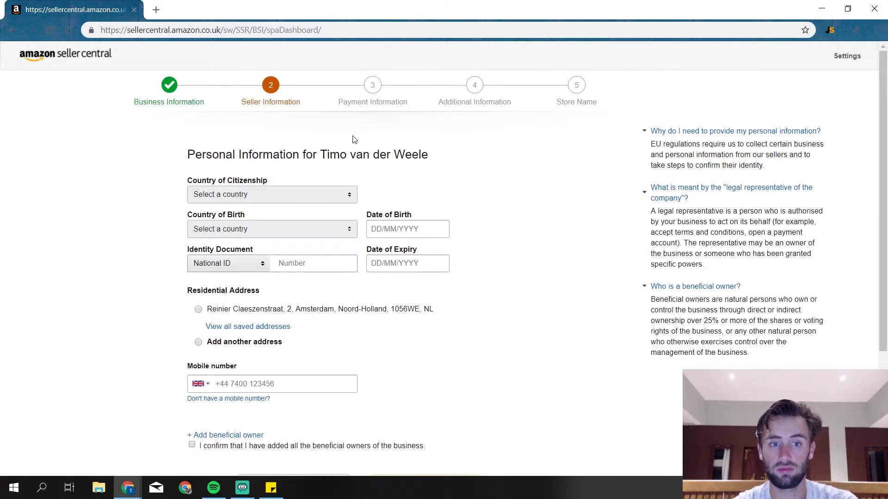
Step: Set Netherlands as both the country of citizenship and the country of birth
drag(320, 155, 450, 151)
click(414, 158)
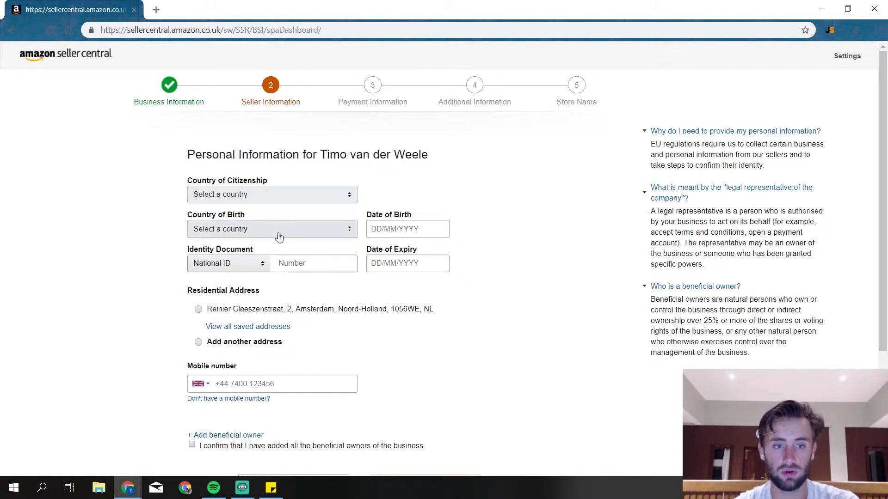
scroll(391, 301, down, 2)
scroll(391, 301, up, 2)
click(317, 201)
text(net)
key(Return)
click(318, 229)
text(net)
key(Return)
Step: Enter the seller's date of birth and choose Passport as the identity document
click(385, 228)
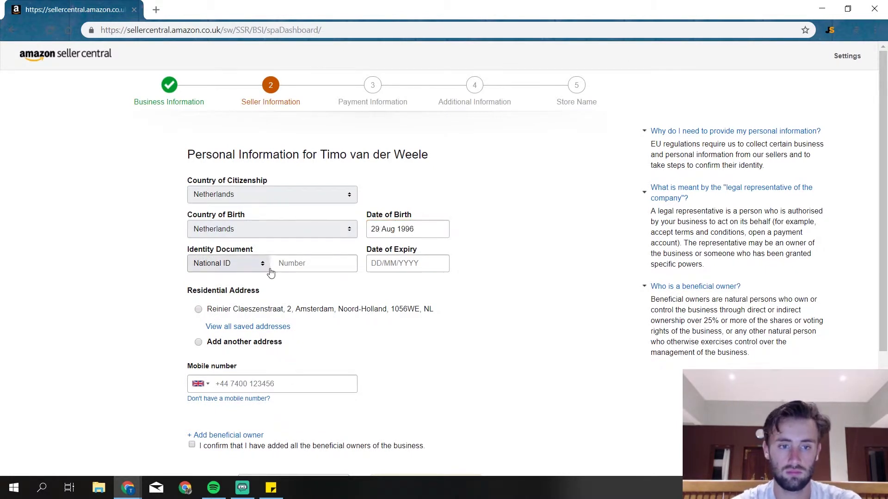
click(254, 263)
click(231, 285)
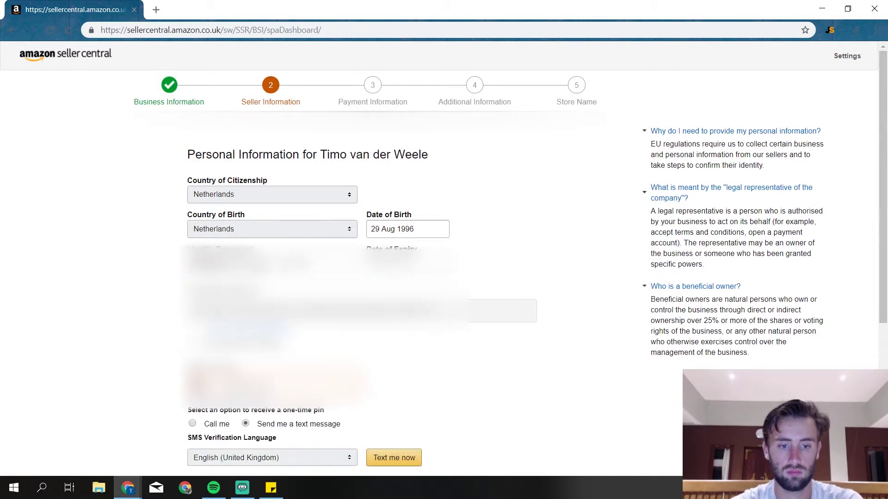
scroll(410, 392, down, 3)
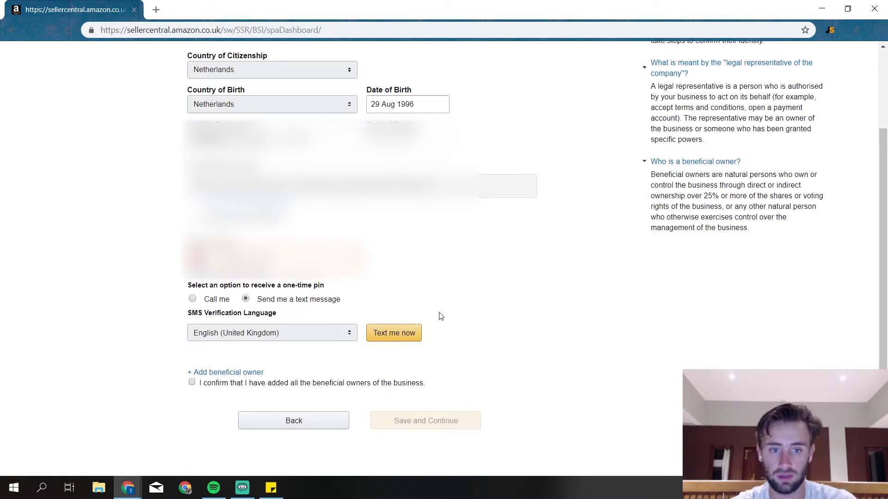
Step: Verify the phone number with the PIN sent by text message
click(407, 334)
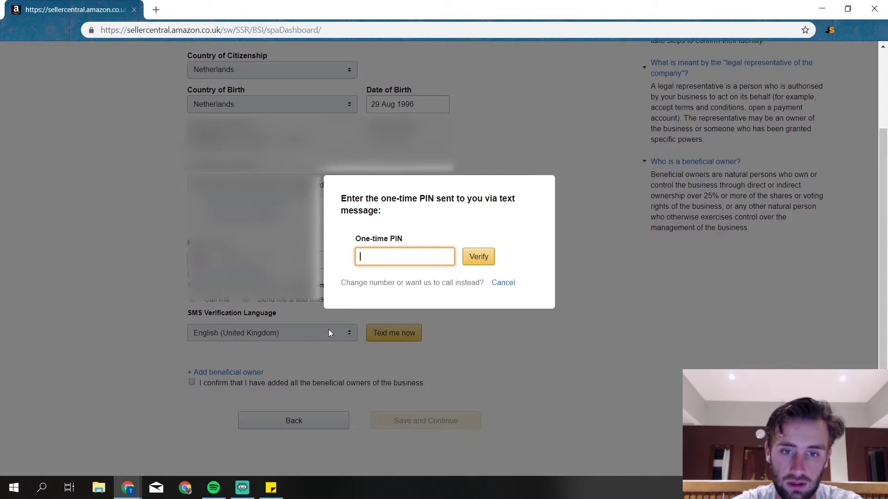
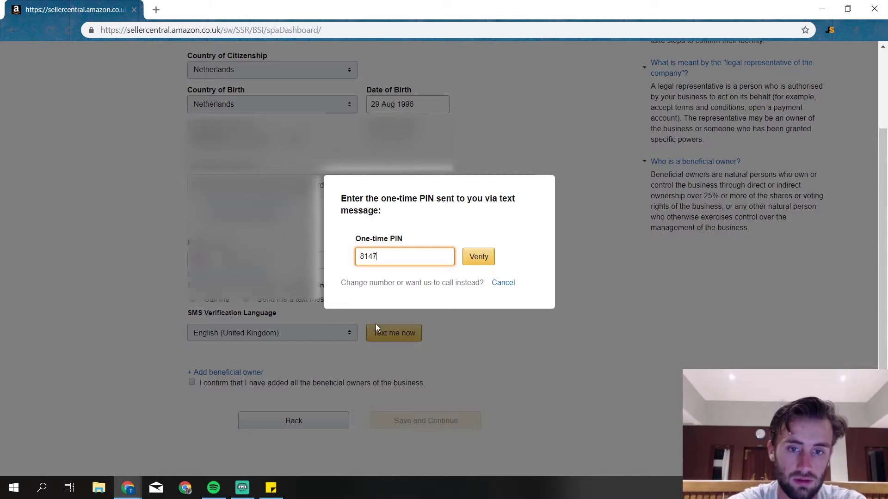
click(477, 260)
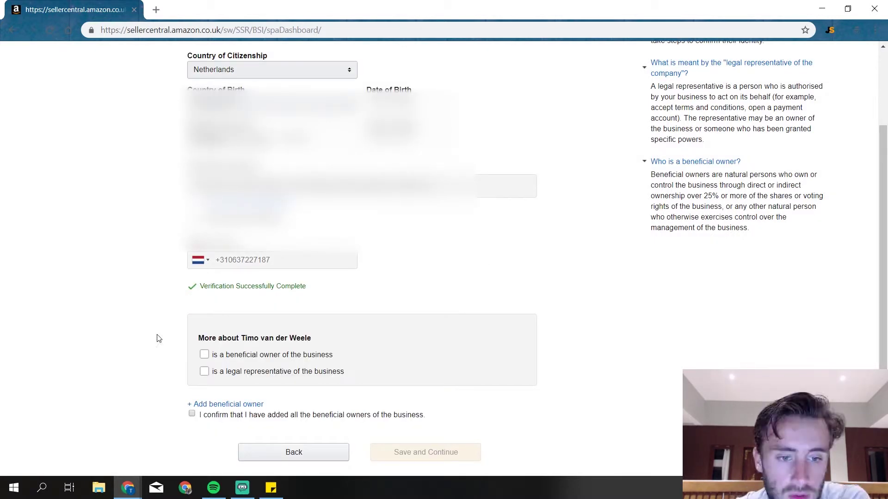
Step: Mark the seller as beneficial owner, confirm all owners are added, and save
click(202, 355)
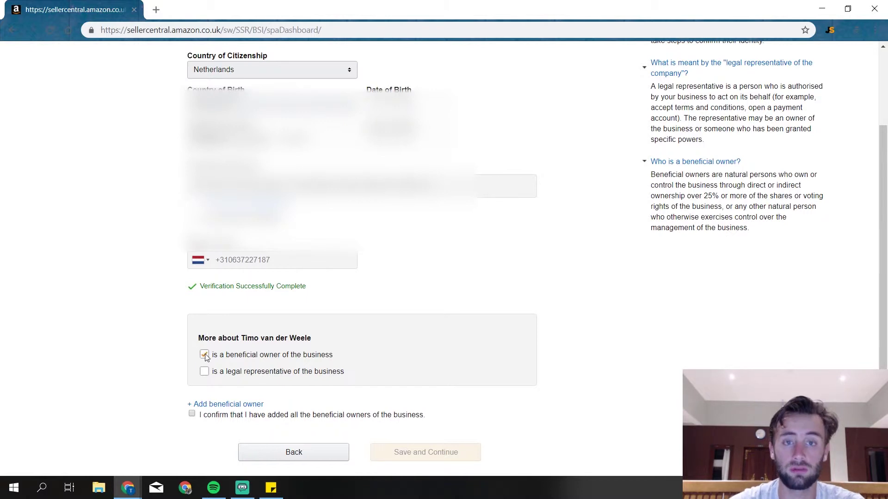
scroll(205, 357, down, 1)
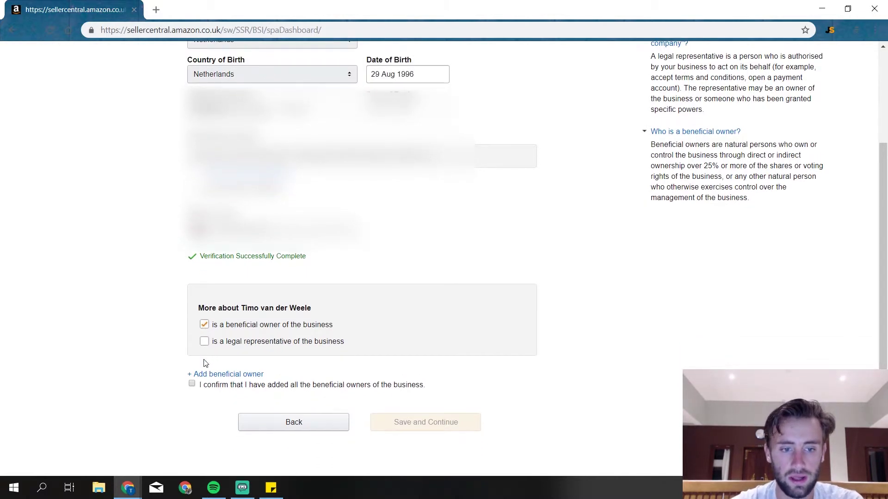
click(192, 385)
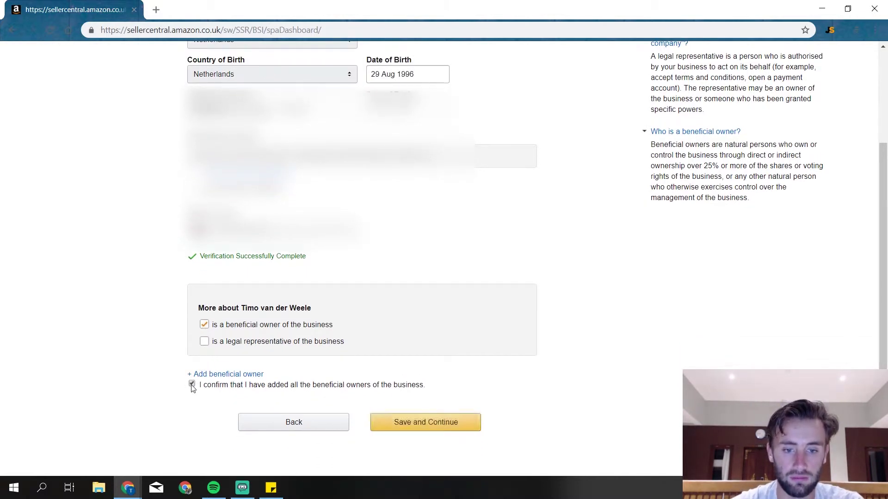
click(421, 423)
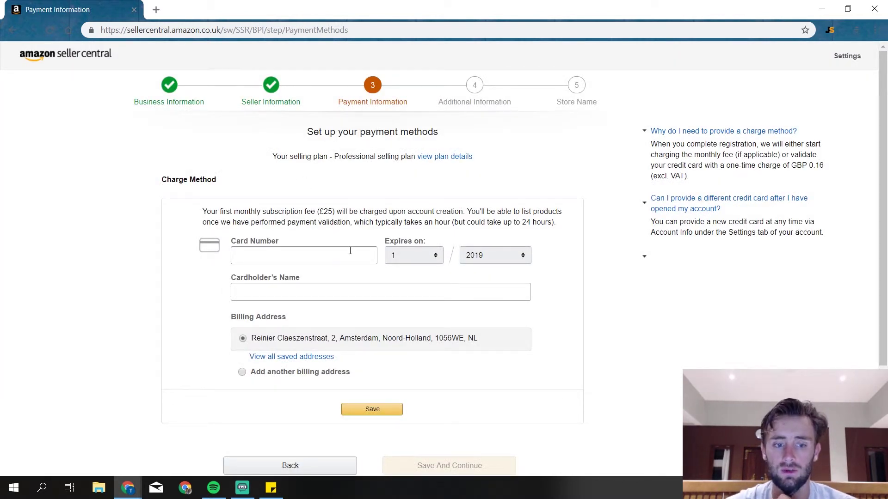
Step: Choose the credit card's expiry month and year and save the card as the charge method
scroll(350, 250, down, 3)
scroll(350, 251, up, 3)
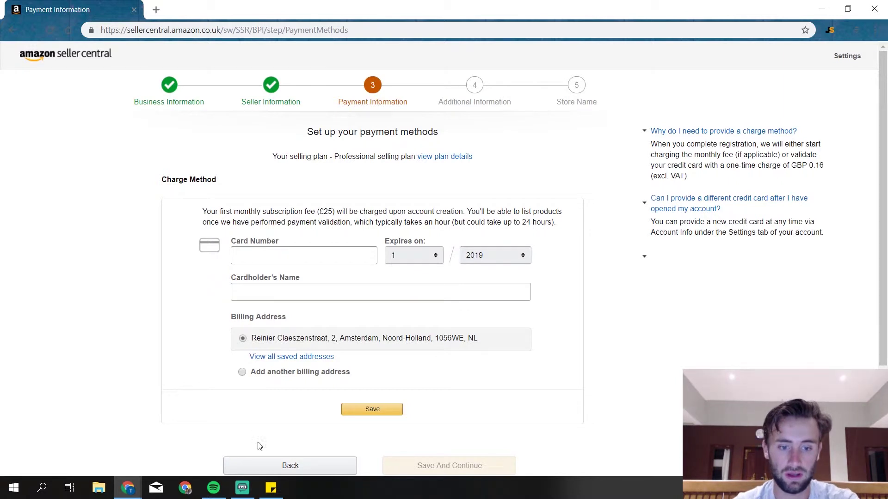
click(413, 253)
click(414, 295)
click(497, 255)
click(497, 300)
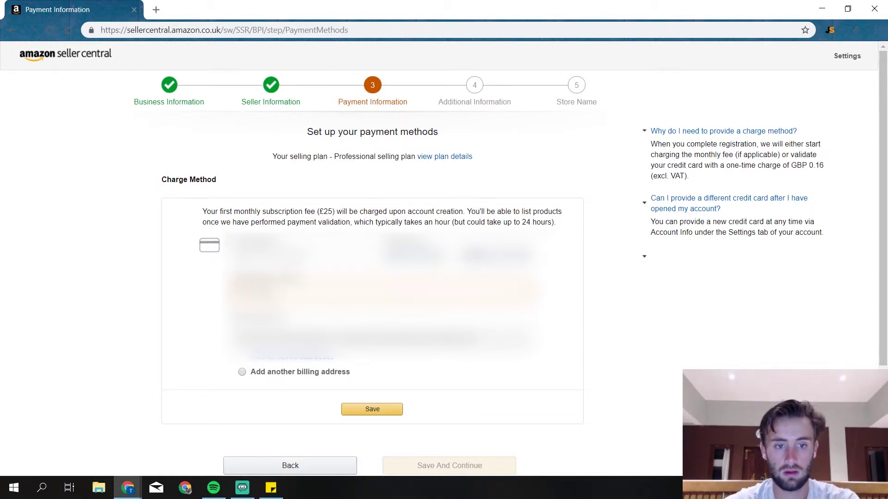
click(363, 413)
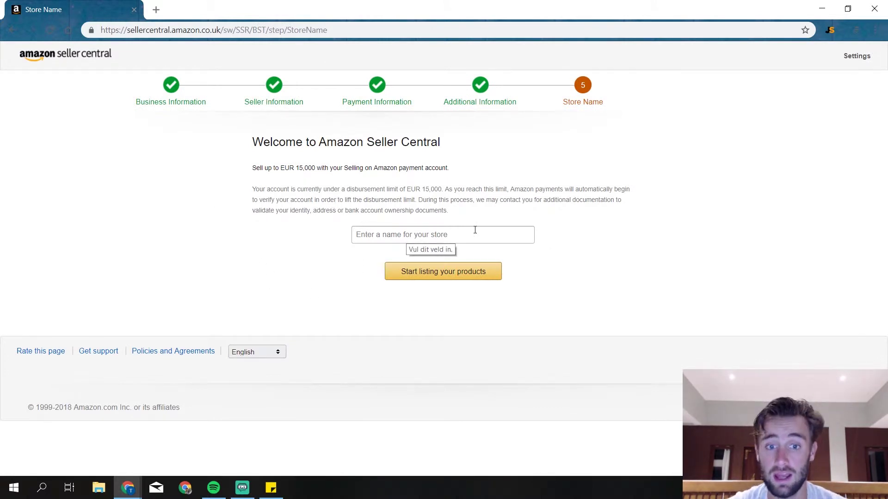
Step: Enter 'topdeal123' as the store name and submit it to open the seller dashboard
click(418, 236)
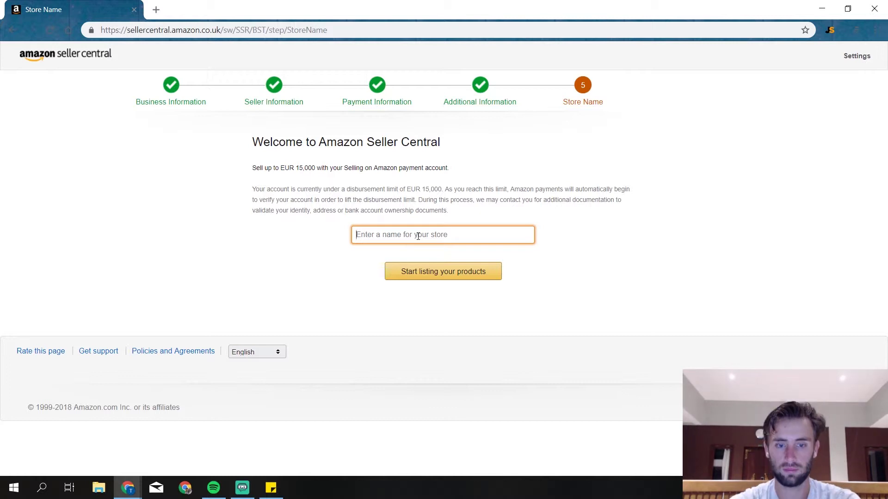
text(topdeal123)
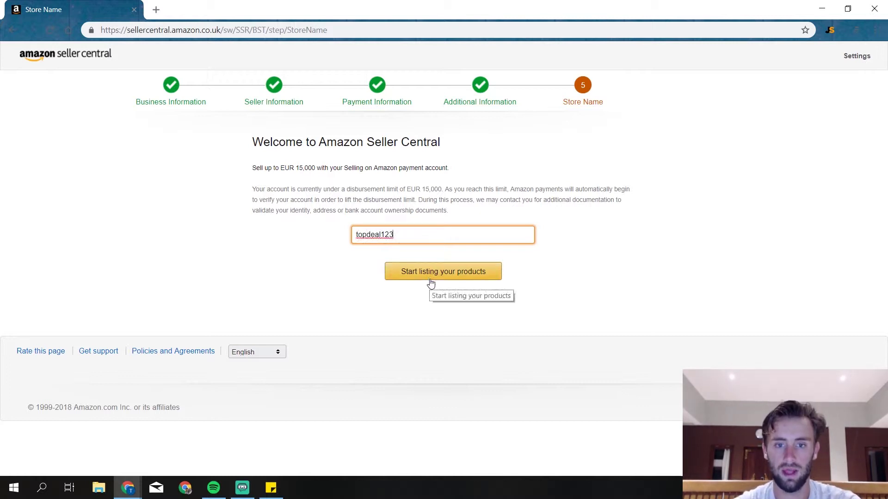
click(430, 281)
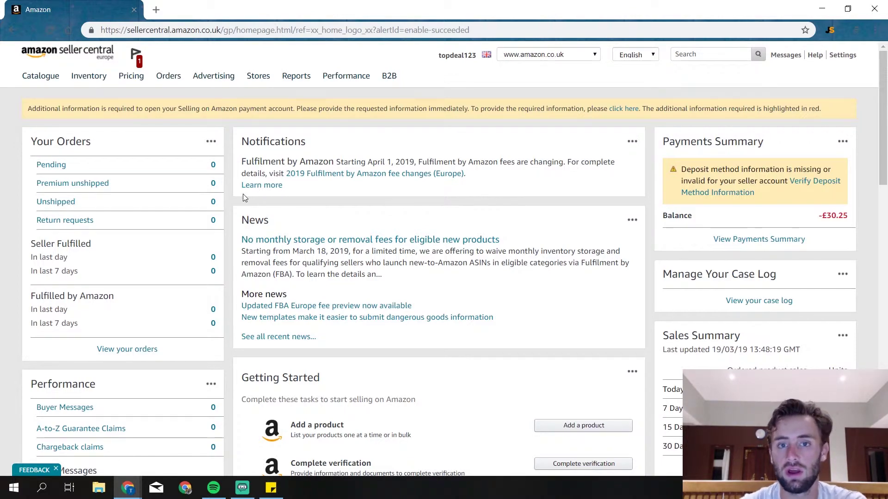
scroll(244, 198, down, 4)
scroll(245, 198, down, 4)
scroll(245, 198, up, 9)
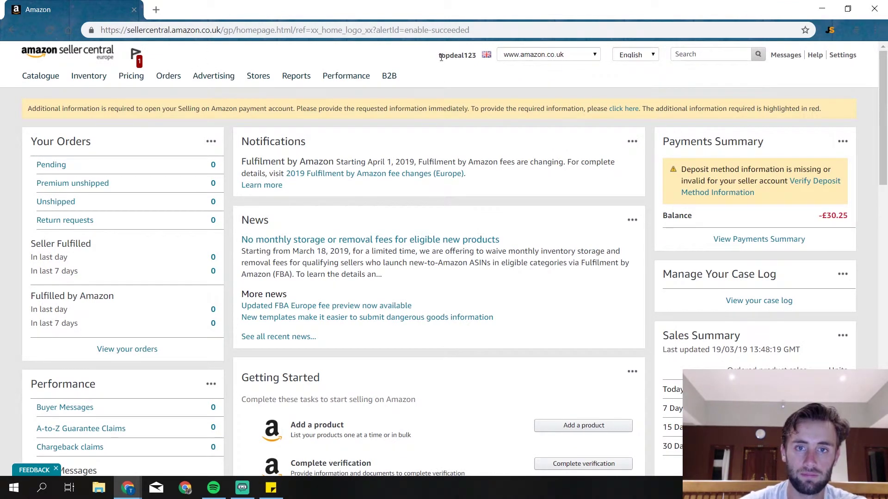
drag(438, 55, 462, 55)
click(462, 55)
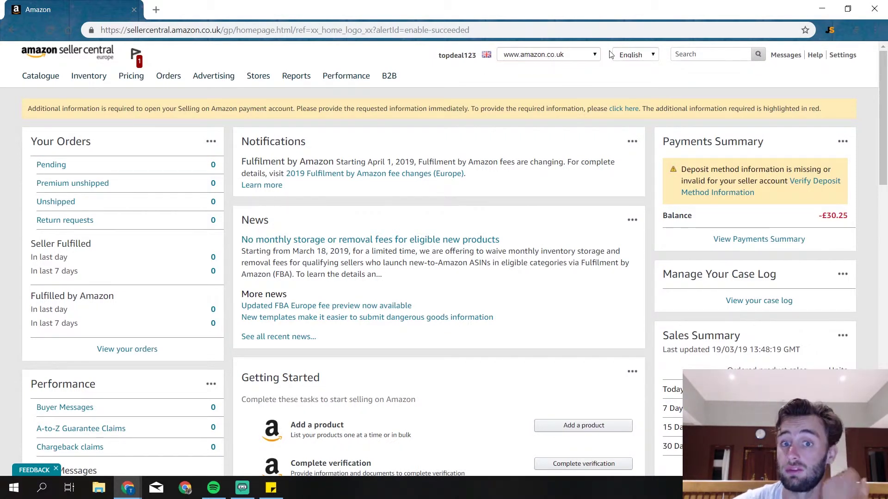
click(561, 56)
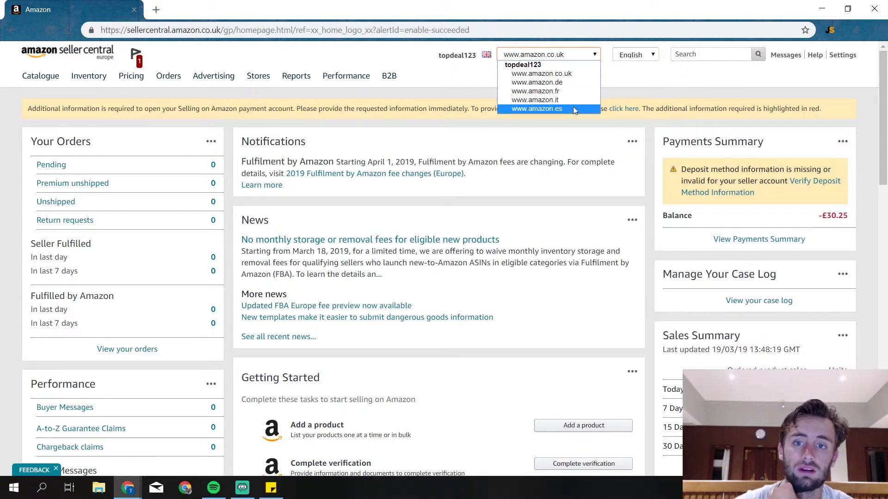
click(638, 91)
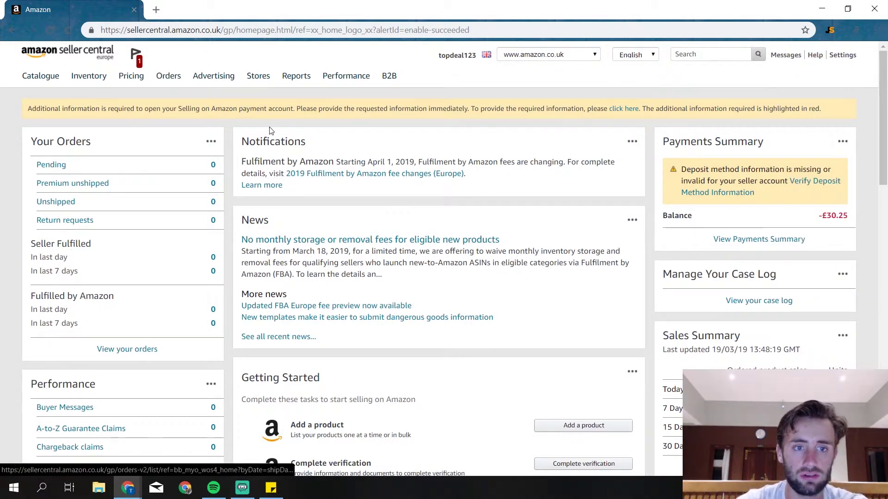
mouse_move(27, 81)
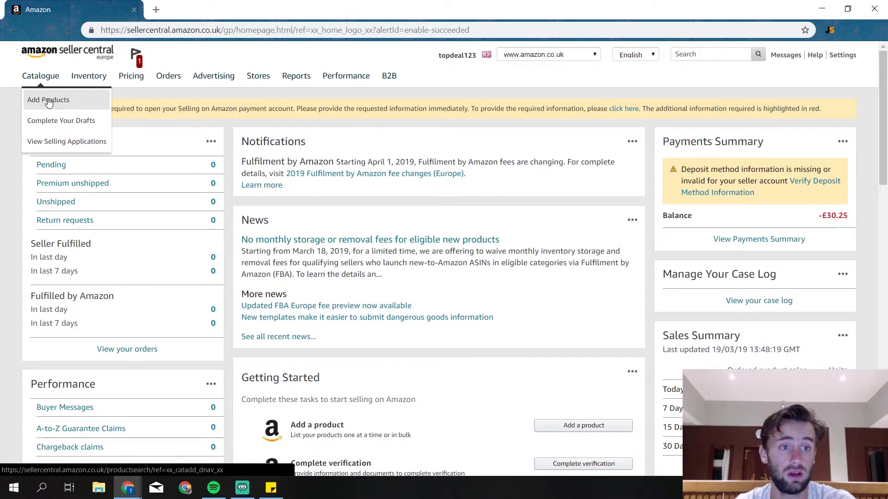
mouse_move(77, 83)
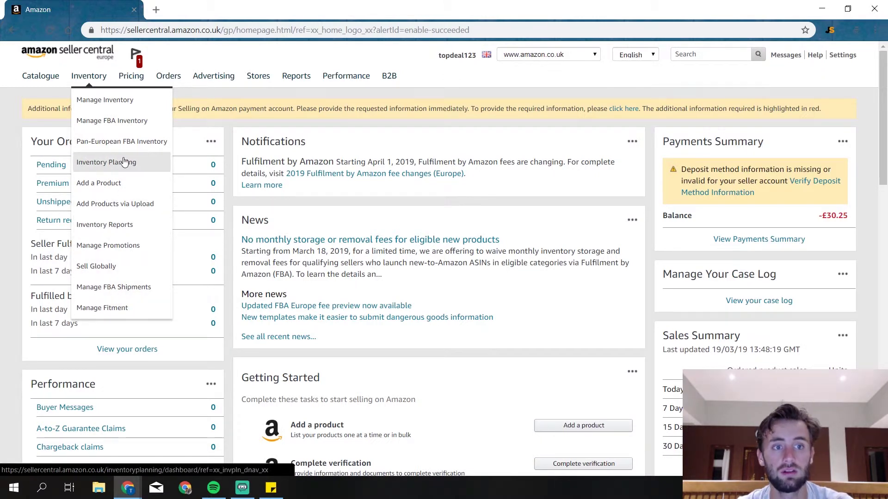
mouse_move(131, 79)
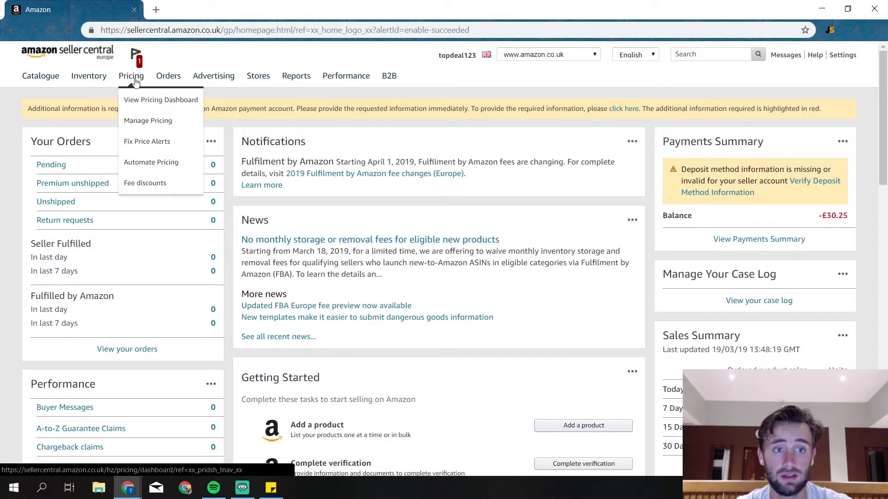
mouse_move(158, 85)
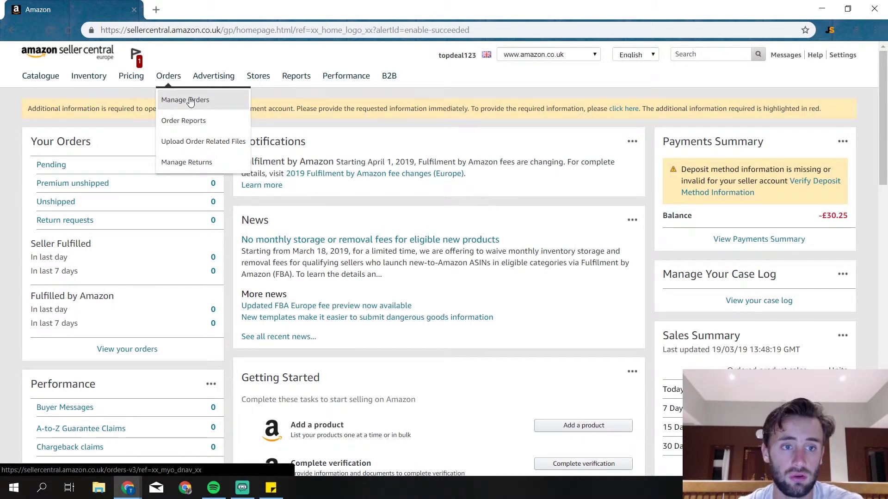
mouse_move(221, 78)
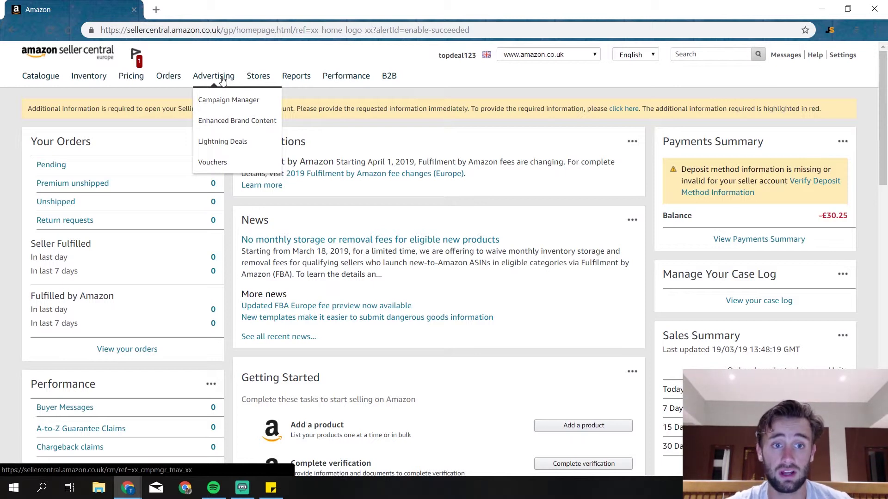
mouse_move(257, 81)
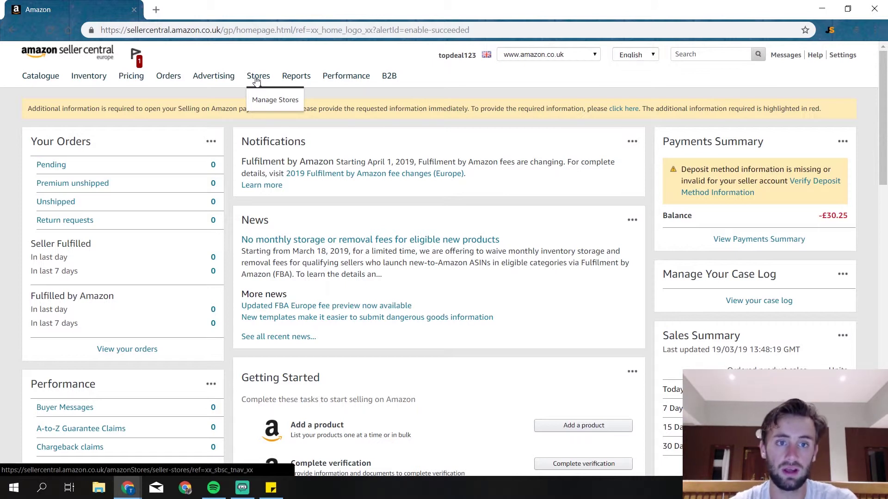
mouse_move(286, 81)
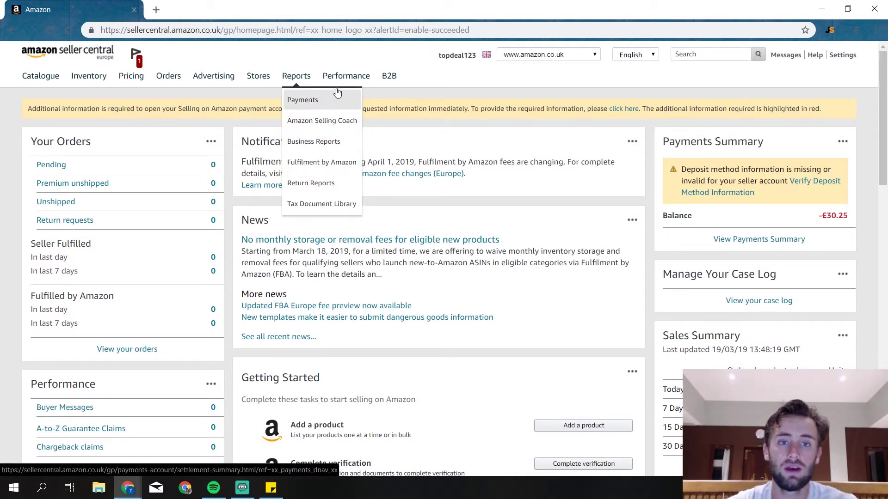
mouse_move(341, 80)
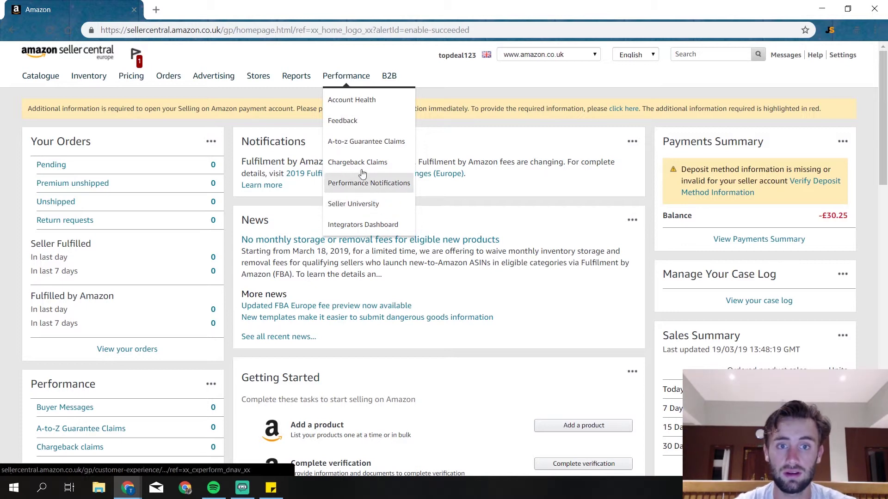
mouse_move(404, 75)
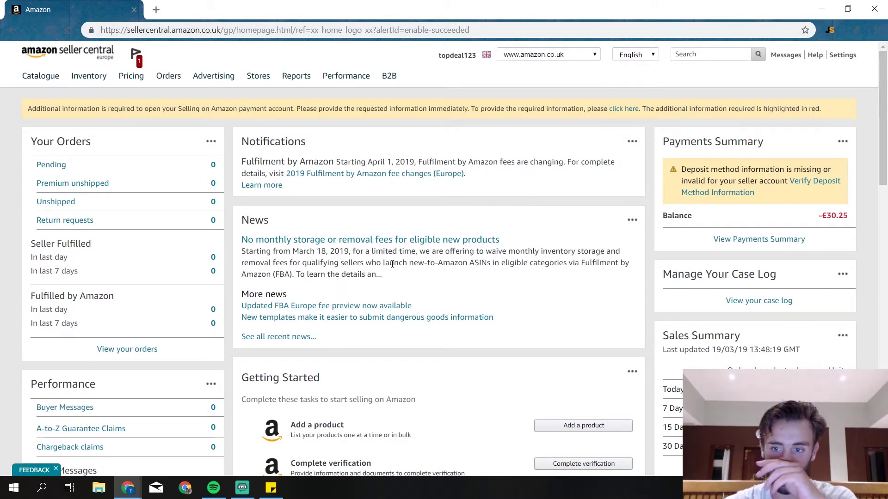
scroll(691, 351, down, 1)
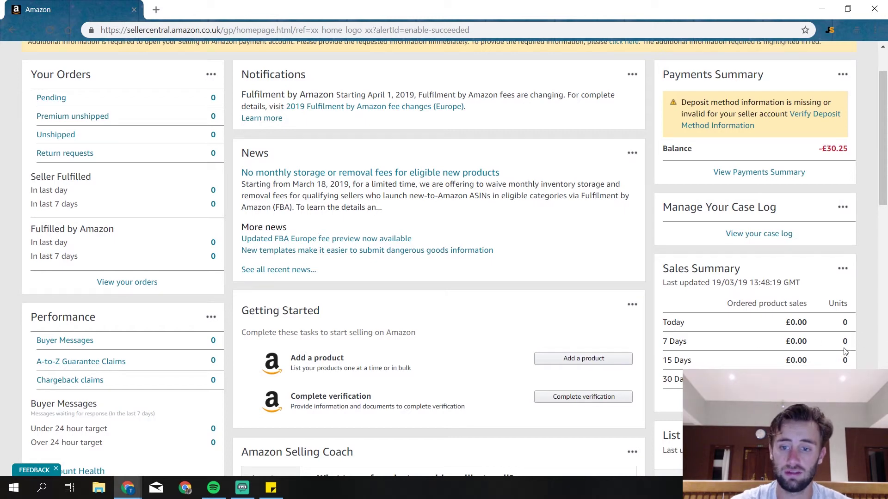
scroll(444, 259, up, 1)
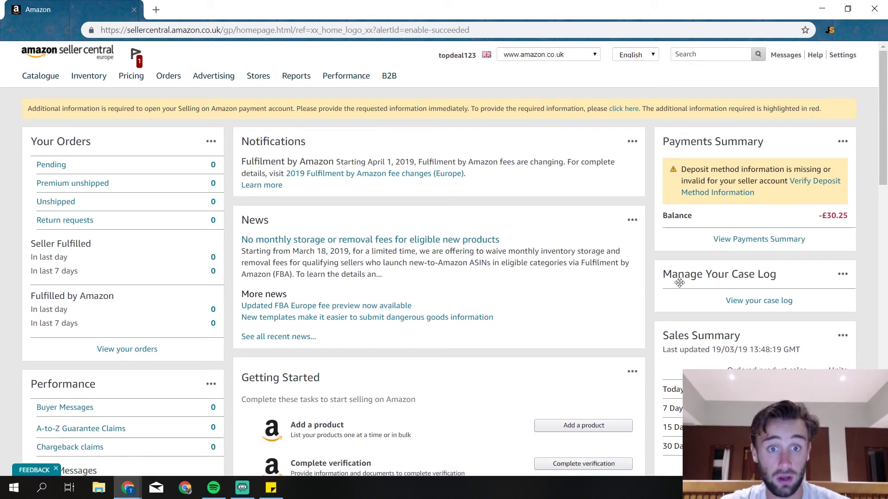
scroll(679, 282, down, 5)
scroll(679, 283, down, 4)
scroll(679, 283, up, 10)
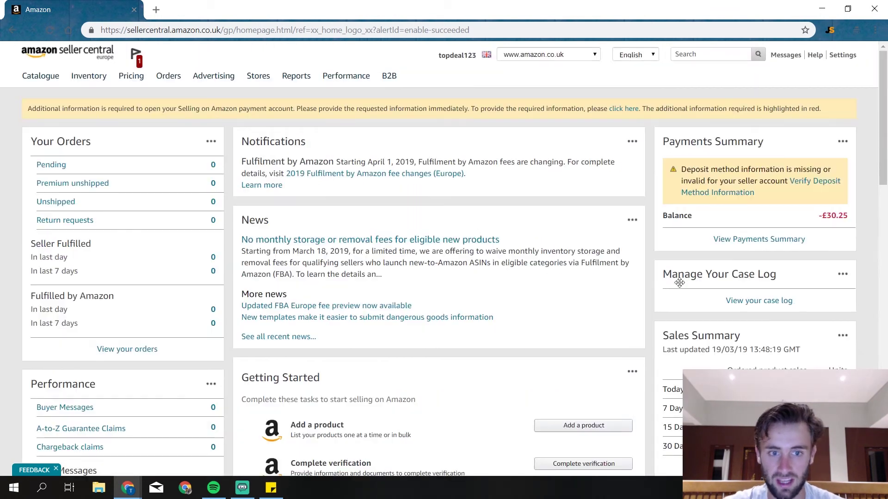